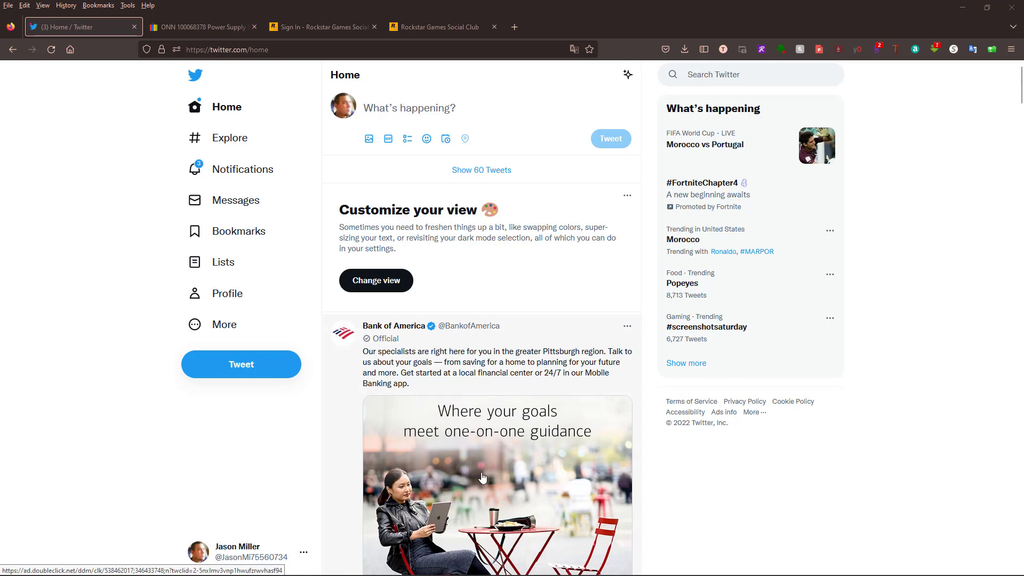
- Launch the Mail app from the Start menu's pinned apps to show the Gmail inbox
{"action": "key", "text": "super"}
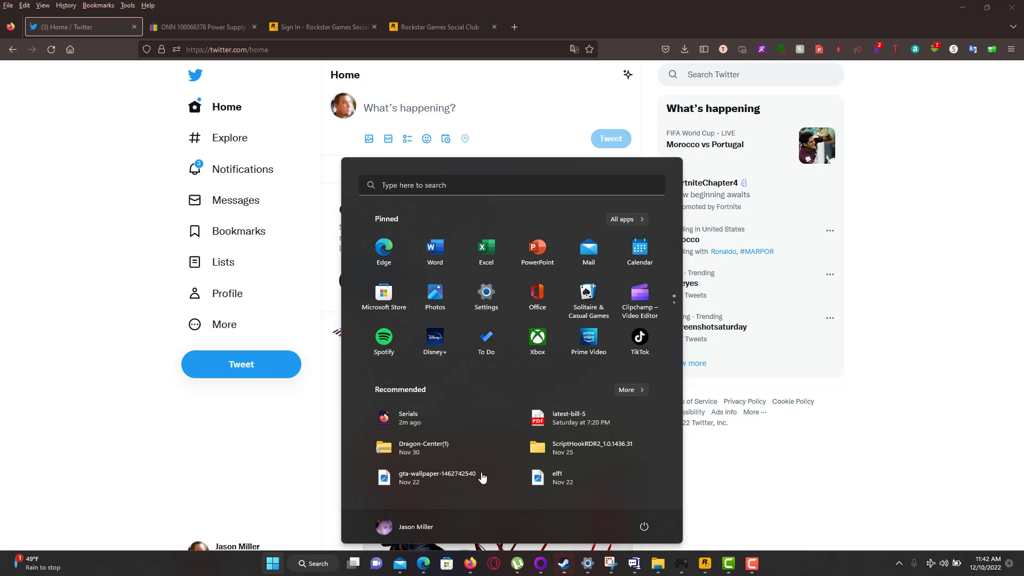
{"action": "left_click", "coordinate": [401, 563]}
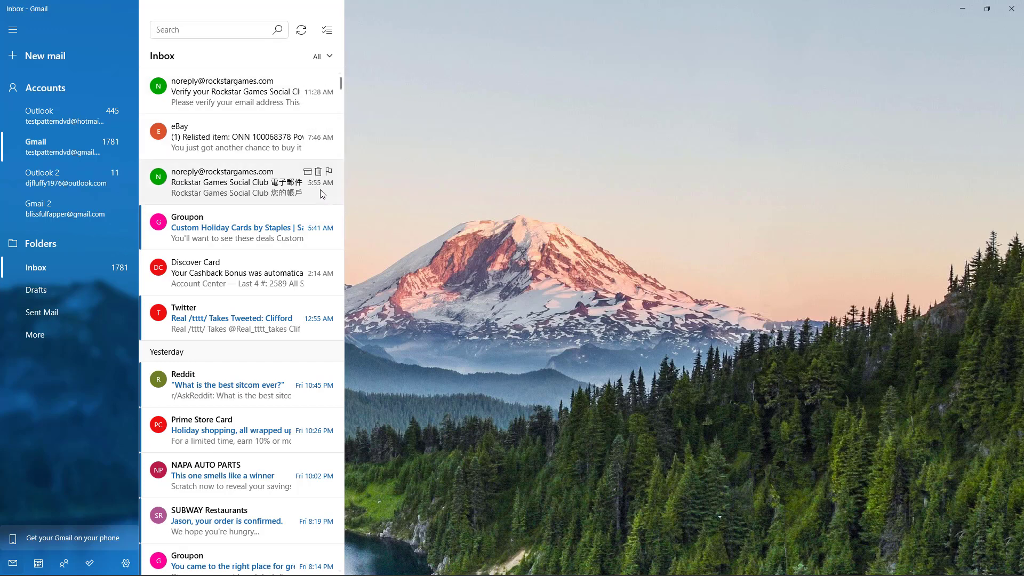
{"action": "mouse_move", "coordinate": [232, 182]}
{"action": "left_click", "coordinate": [203, 197]}
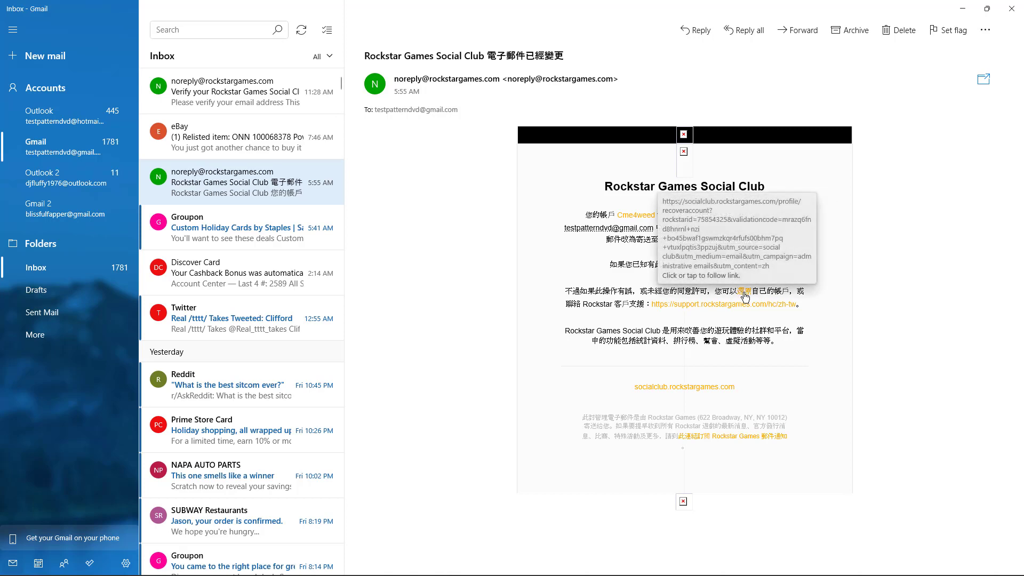
- Follow the email's recovery link, turn off airplane mode, and reload the Recover Account page
{"action": "left_click", "coordinate": [744, 294]}
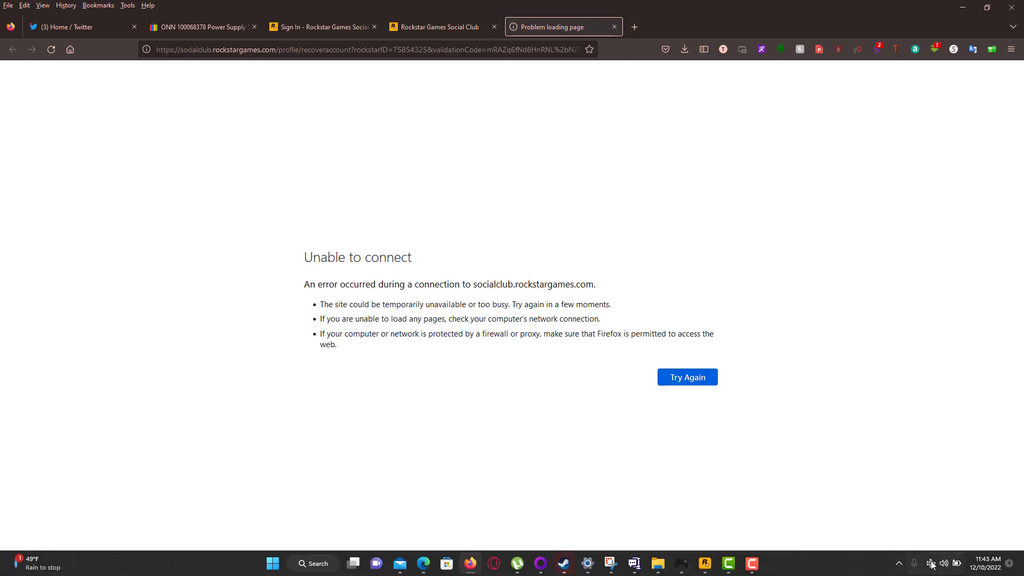
{"action": "mouse_move", "coordinate": [634, 564]}
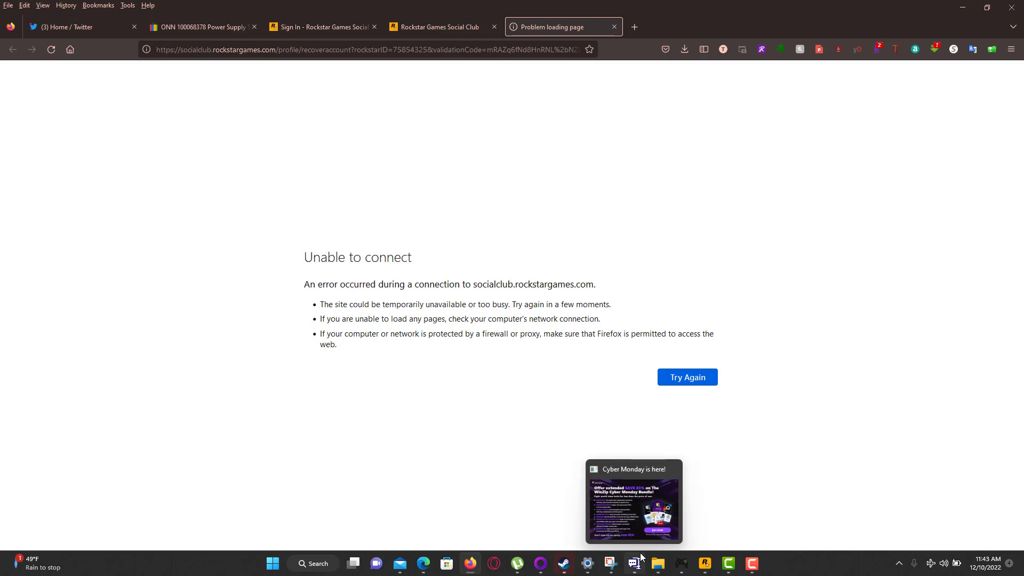
{"action": "key", "text": "XF86RFKill"}
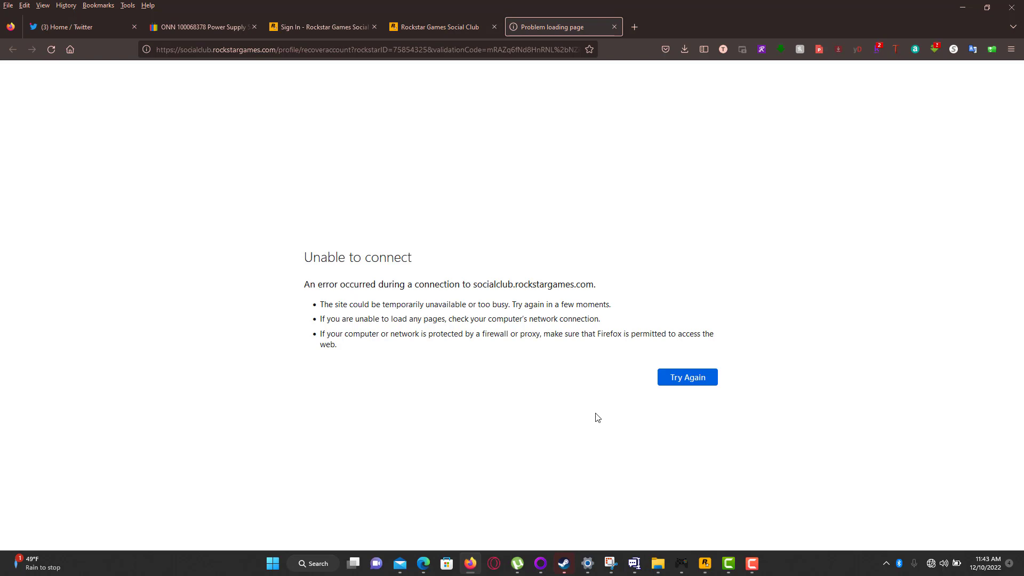
{"action": "left_click", "coordinate": [685, 382]}
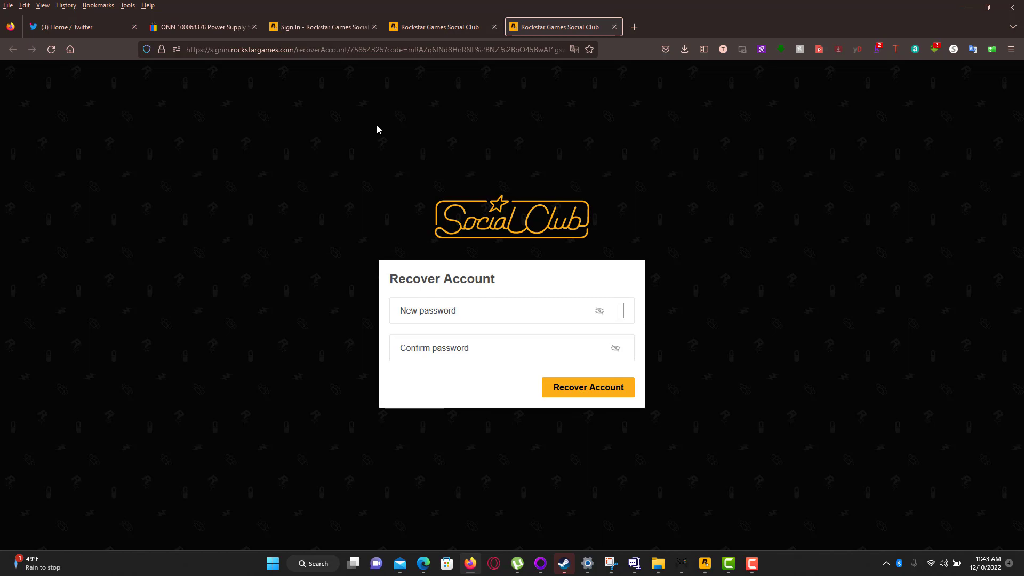
- Switch to the 'Sign In - Rockstar Games Social Club' tab in Firefox
{"action": "left_click", "coordinate": [329, 32]}
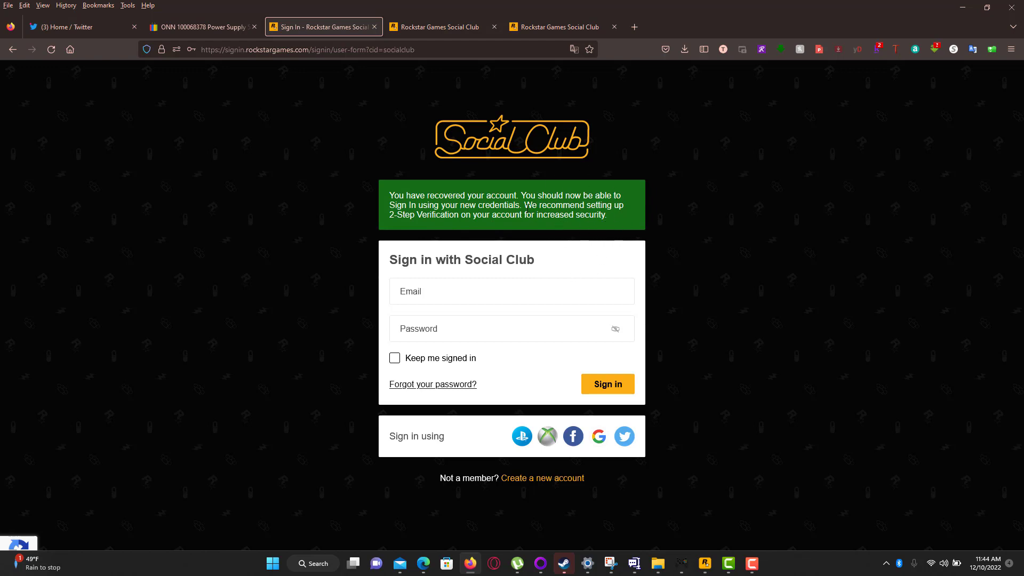
- Switch back to the Mail window via its taskbar icon
{"action": "left_click", "coordinate": [400, 570]}
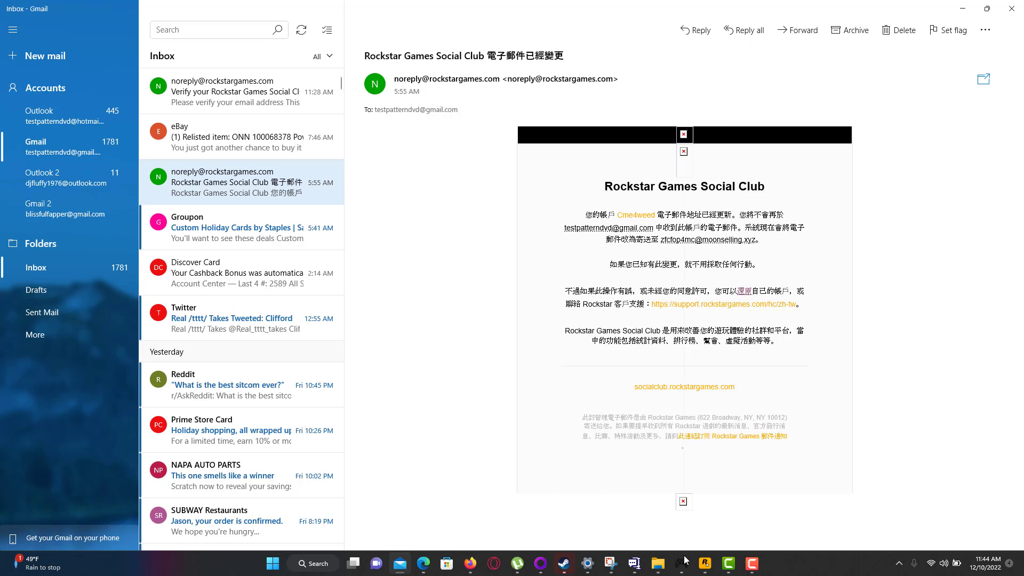
{"action": "mouse_move", "coordinate": [704, 563]}
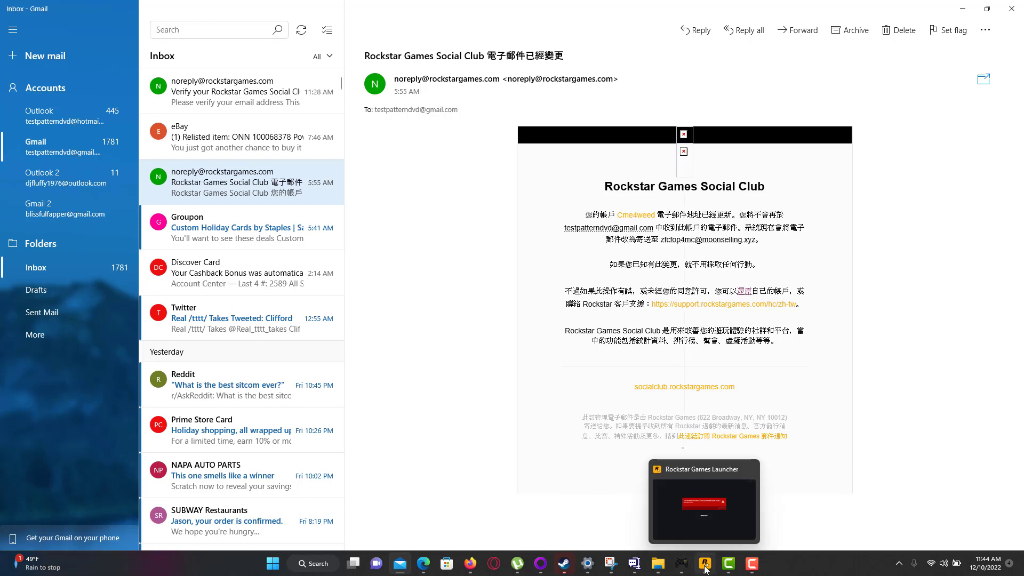
- Bring Rockstar Games Launcher forward and restart it past the failed-asset error
{"action": "left_click", "coordinate": [705, 565]}
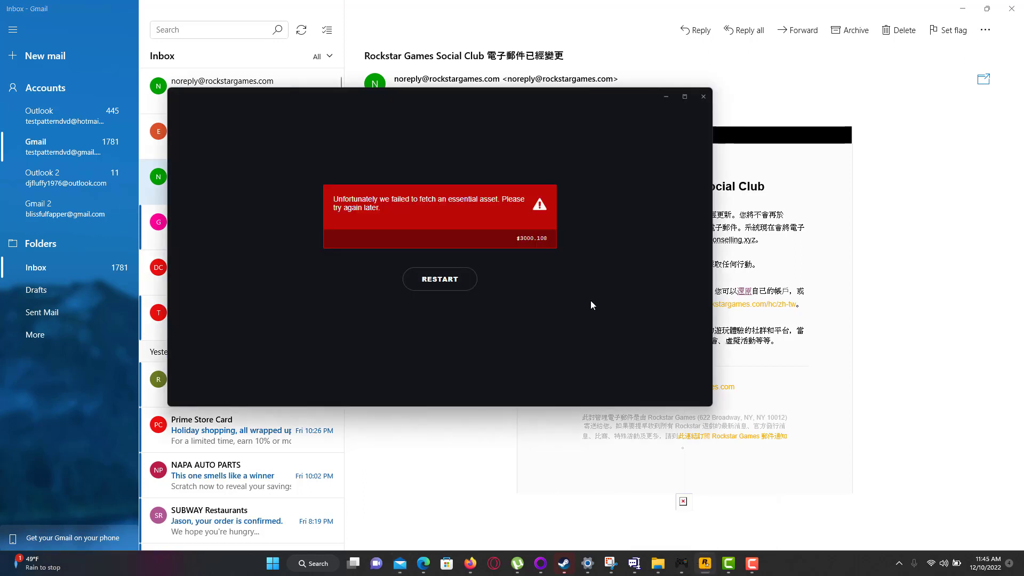
{"action": "left_click", "coordinate": [443, 281]}
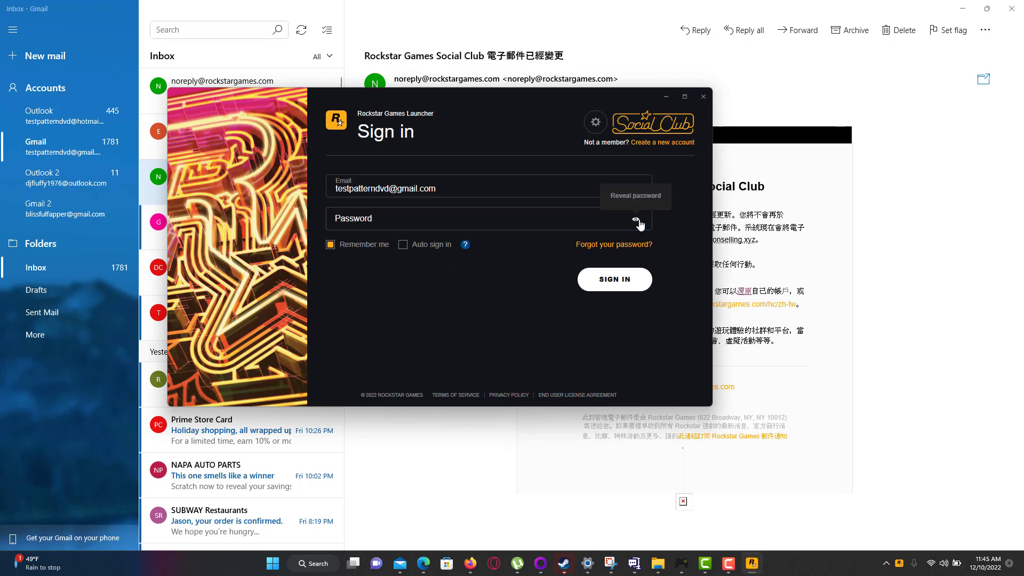
- Sign in to the launcher with the new password and Auto sign in, then minimize it
{"action": "left_click", "coordinate": [539, 217]}
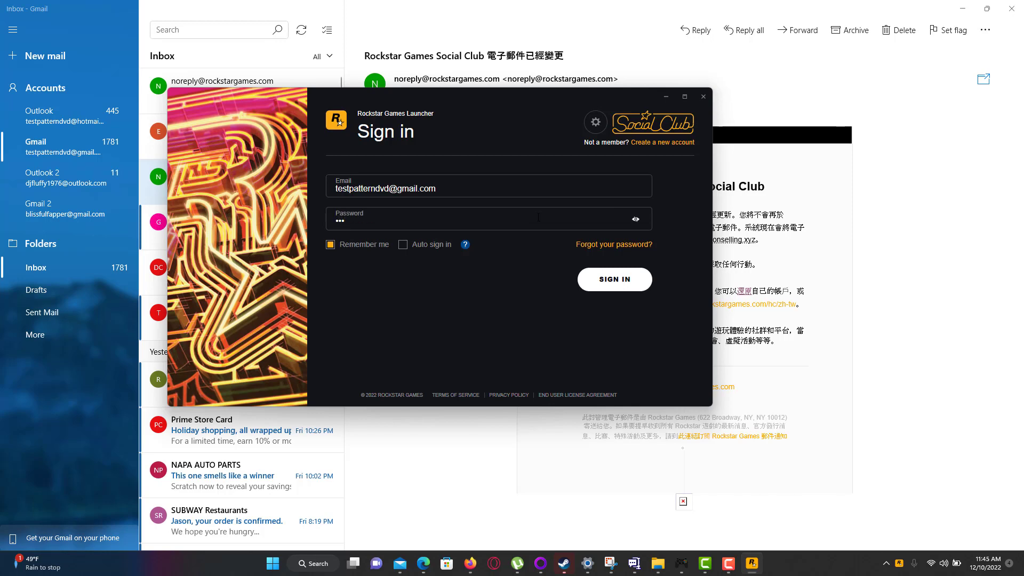
{"action": "left_click", "coordinate": [403, 245]}
{"action": "left_click", "coordinate": [623, 285]}
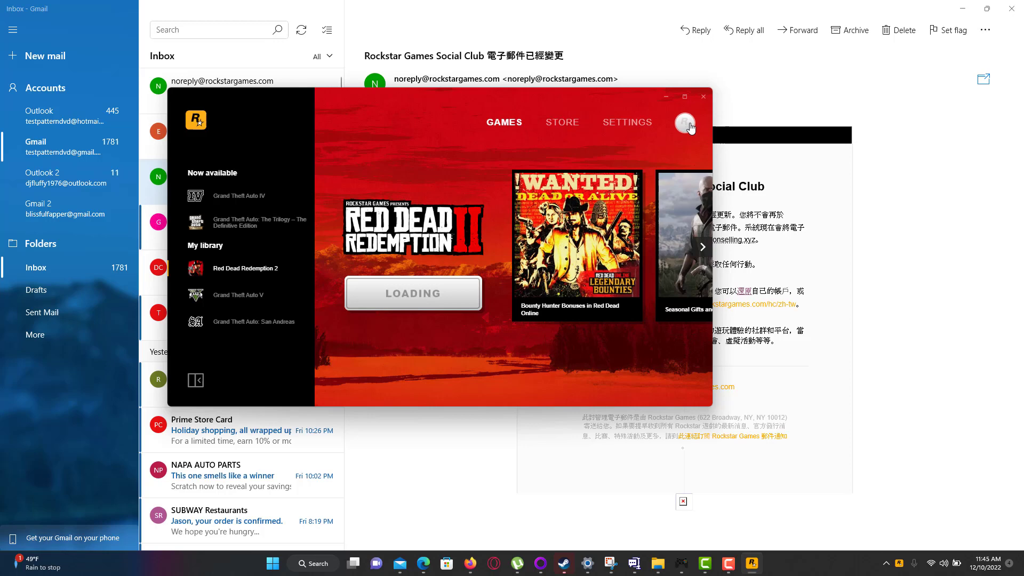
{"action": "left_click", "coordinate": [665, 99]}
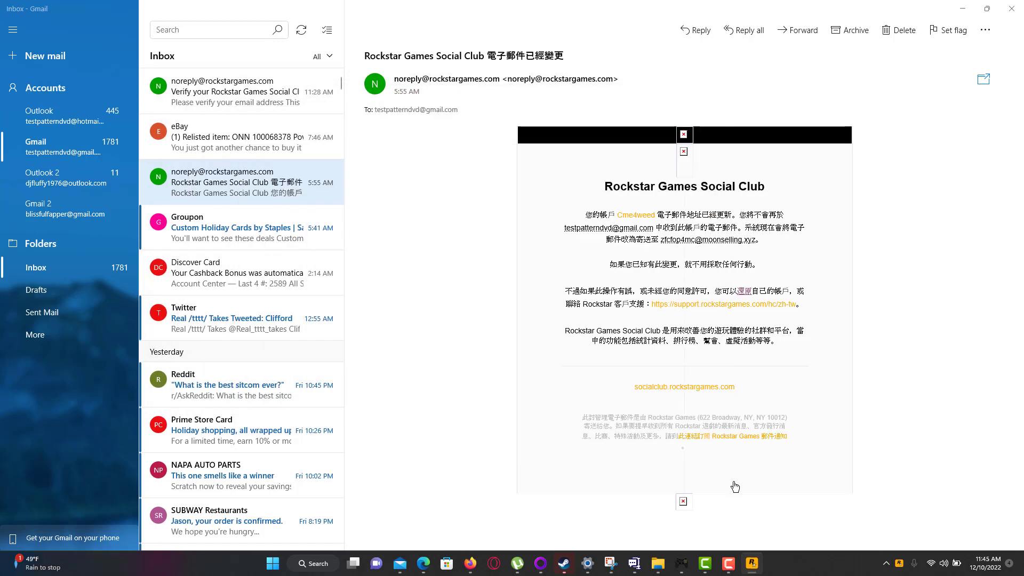
- Use the taskbar while Red Dead Redemption 2 launches into the Red Dead Online menu
{"action": "left_click", "coordinate": [730, 566]}
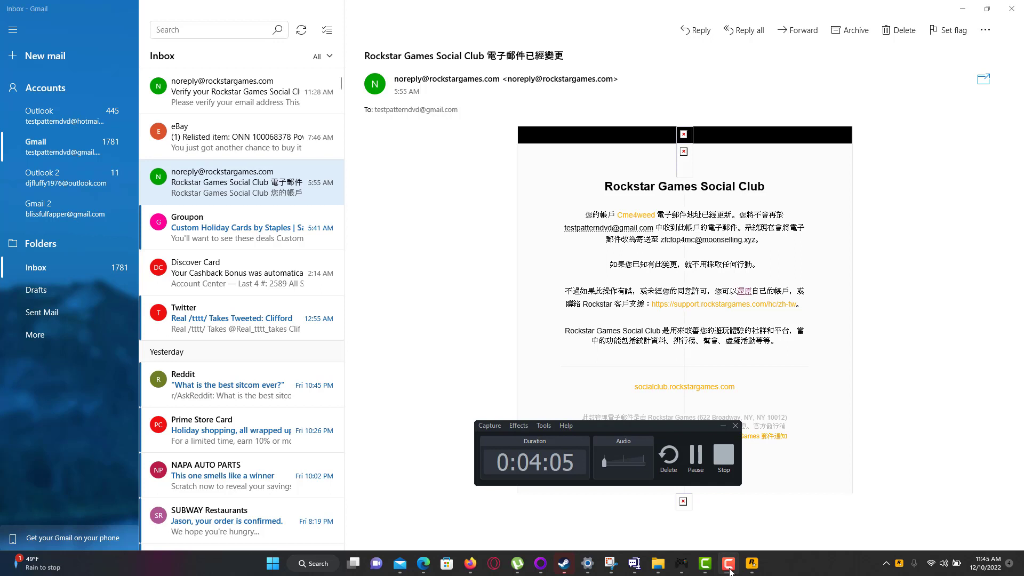